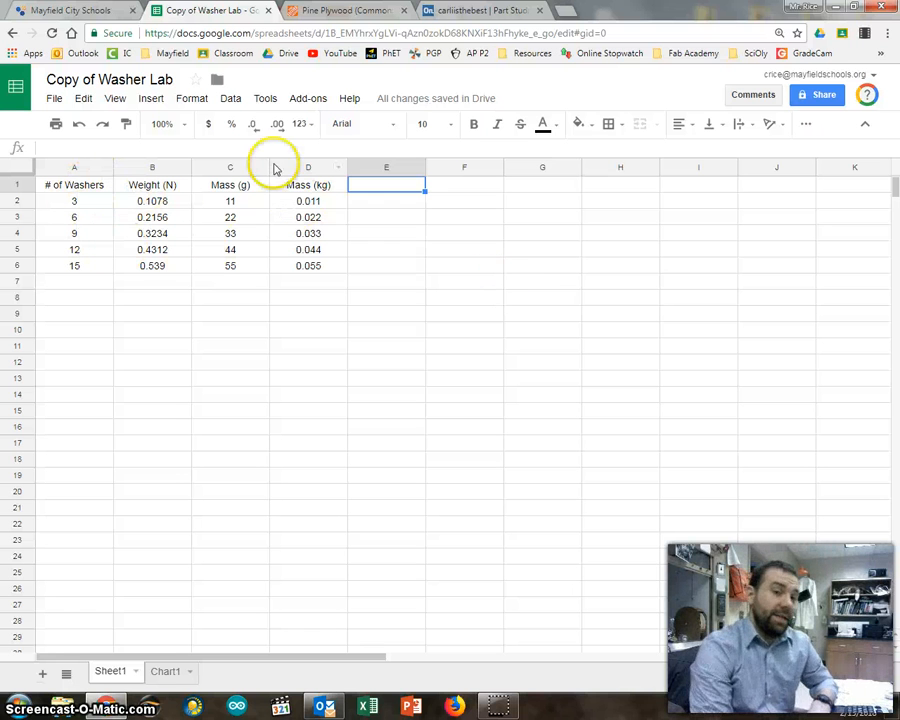
Insert a chart from the Weight (N) data in B1:B6 and the Mass (kg) data in D1:D6.
{"action": "left_click_drag", "start_coordinate": [166, 188], "coordinate": [172, 268]}
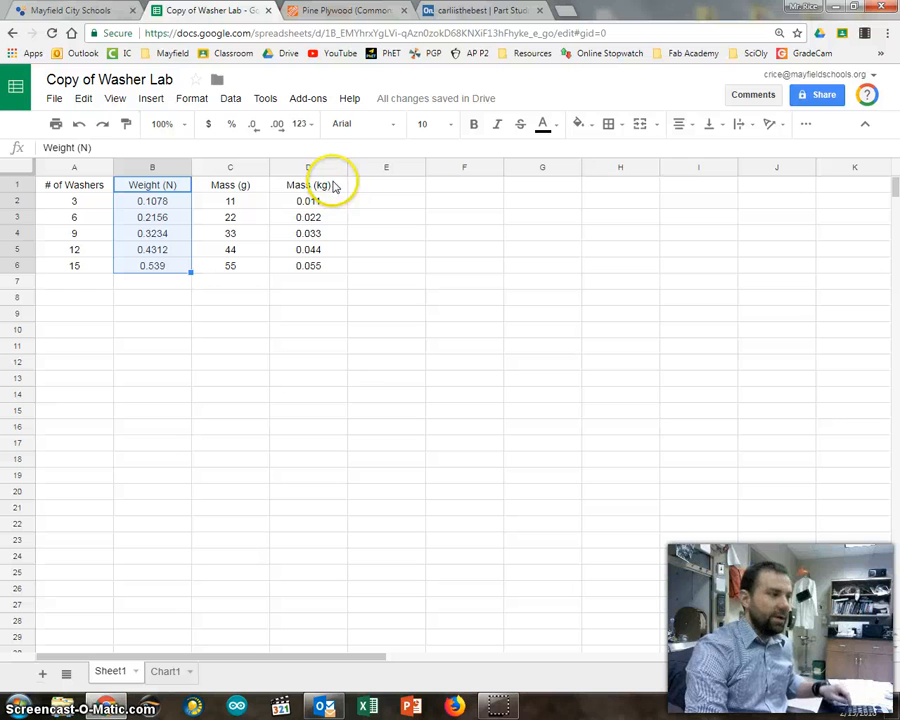
{"action": "left_click_drag", "start_coordinate": [335, 187], "coordinate": [334, 272], "text": "ctrl"}
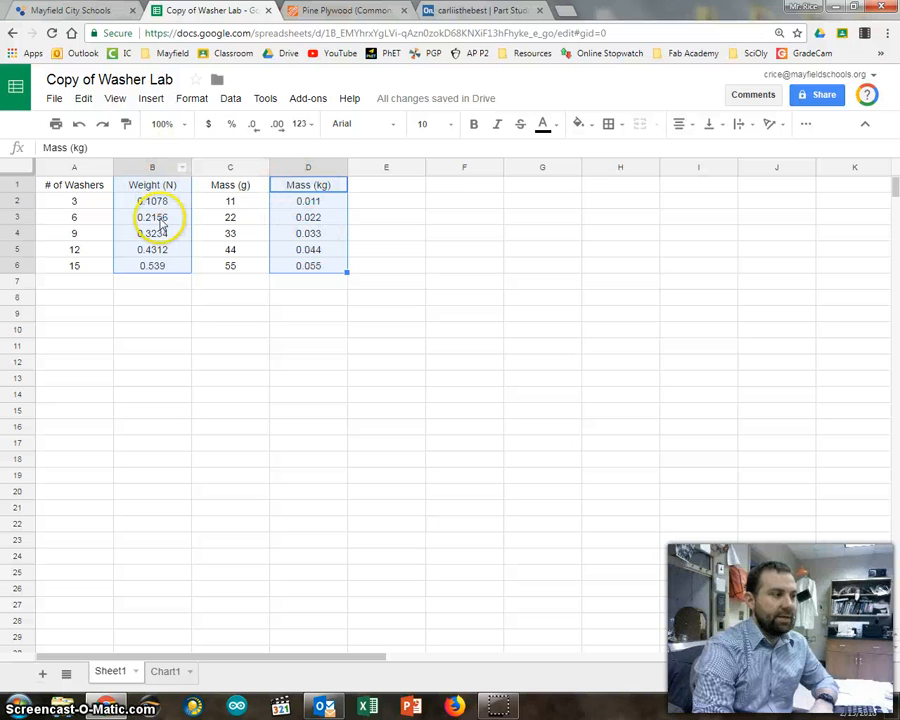
{"action": "left_click", "coordinate": [151, 98]}
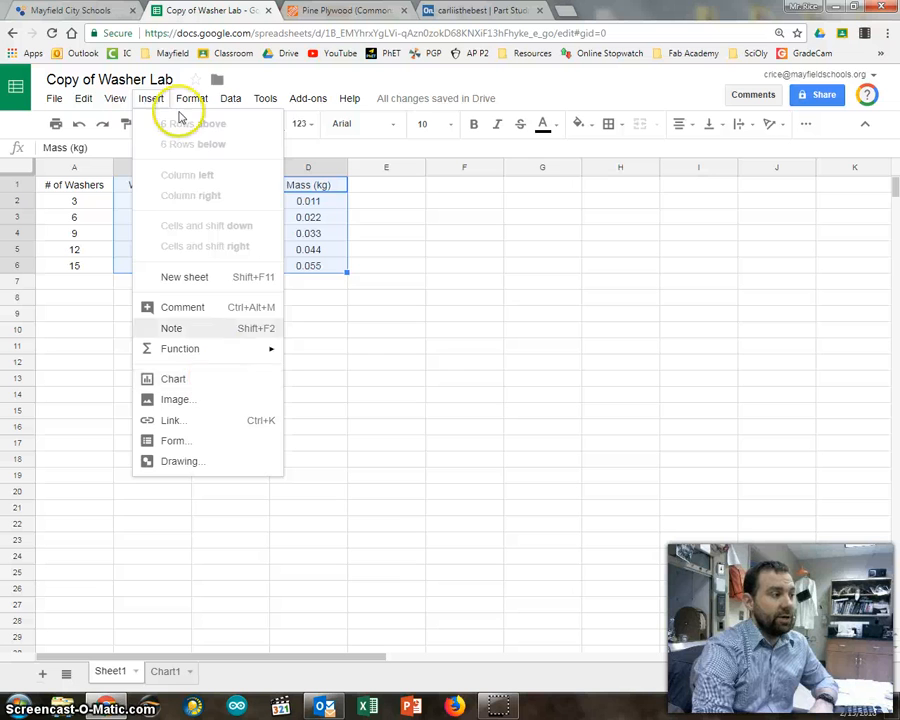
{"action": "left_click", "coordinate": [178, 379]}
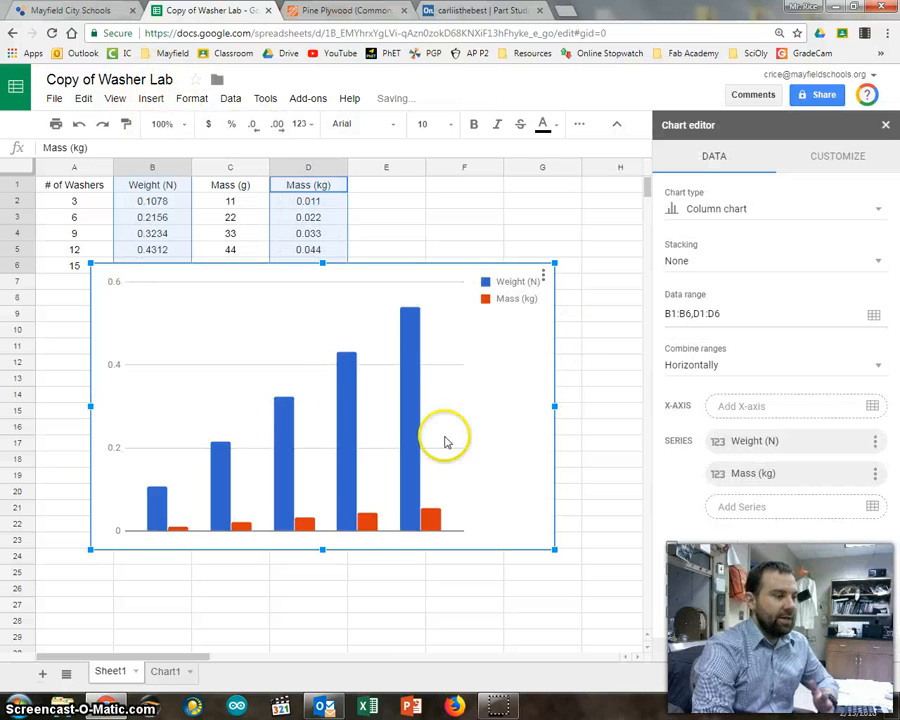
Change the chart type to a scatter chart.
{"action": "left_click", "coordinate": [710, 211]}
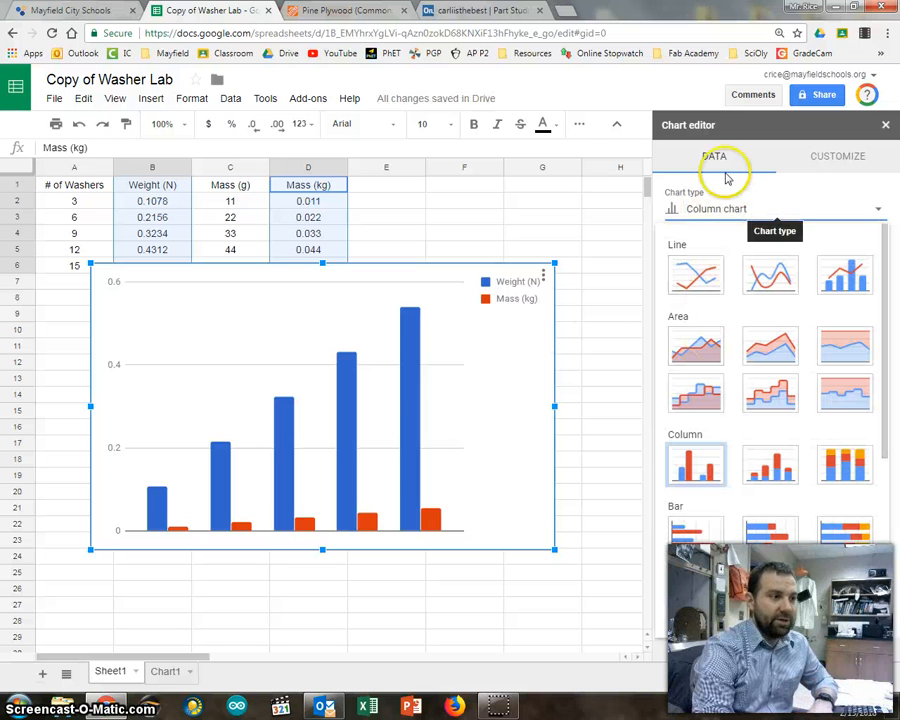
{"action": "scroll", "coordinate": [710, 300], "scroll_direction": "down", "scroll_amount": 3}
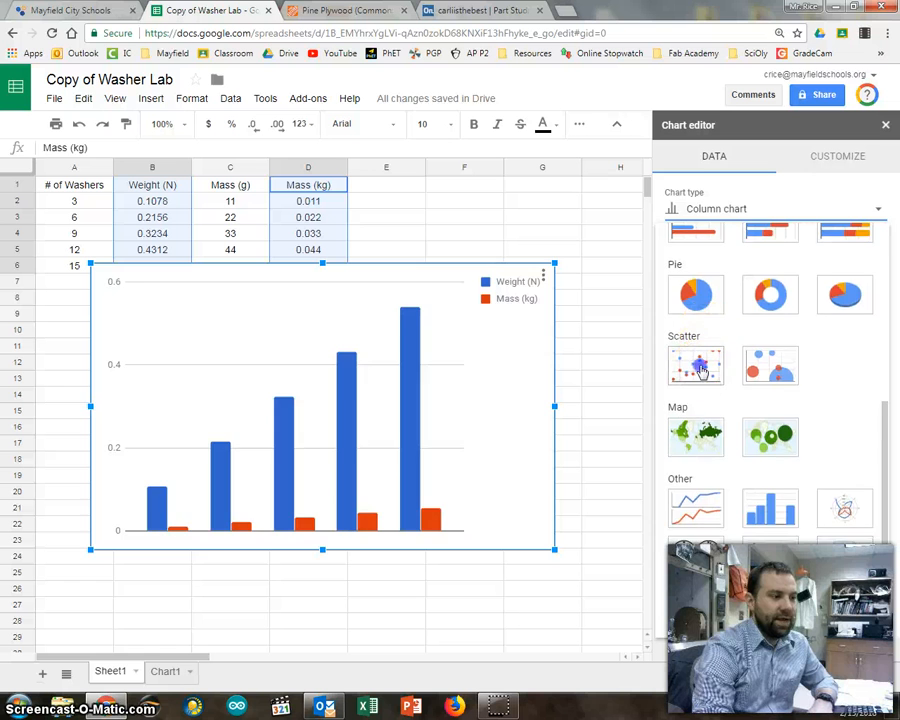
{"action": "left_click", "coordinate": [700, 370]}
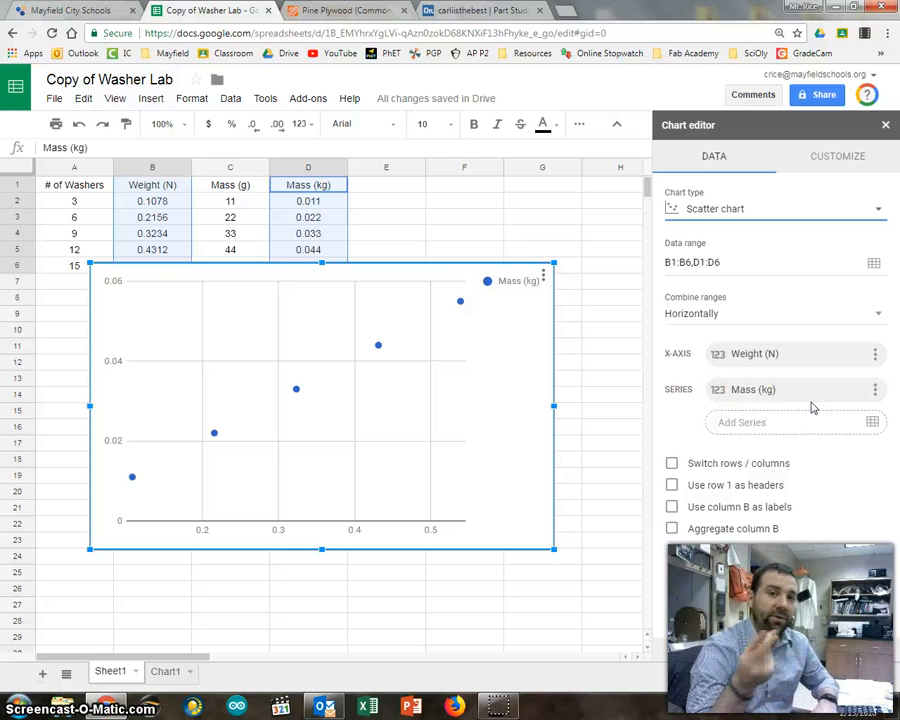
Set the chart's x-axis data to the Mass (kg) range D1:D6 on Sheet1.
{"action": "left_click", "coordinate": [877, 356]}
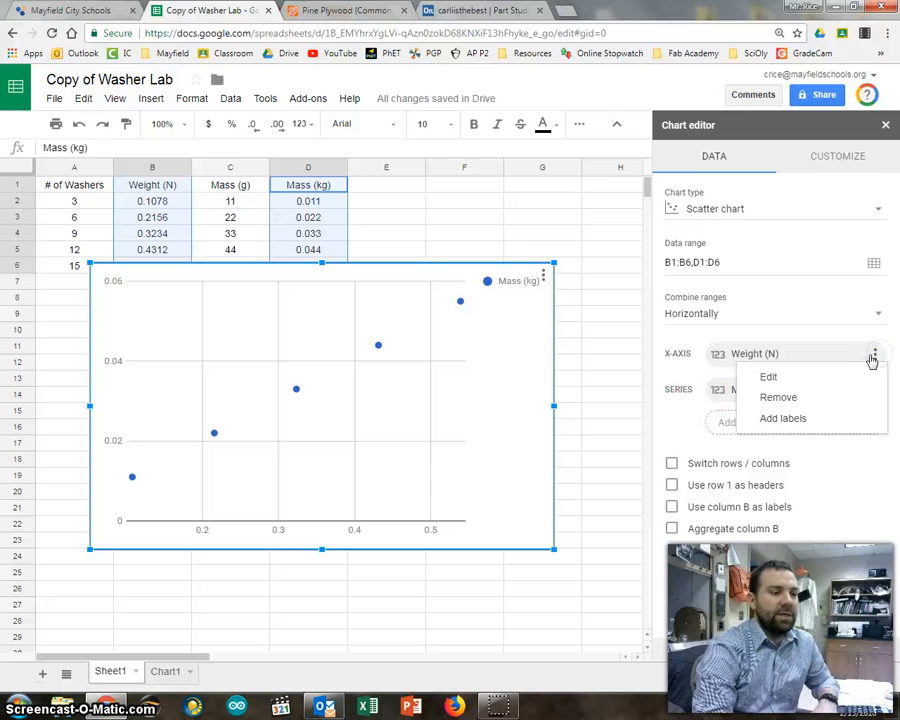
{"action": "left_click", "coordinate": [776, 376]}
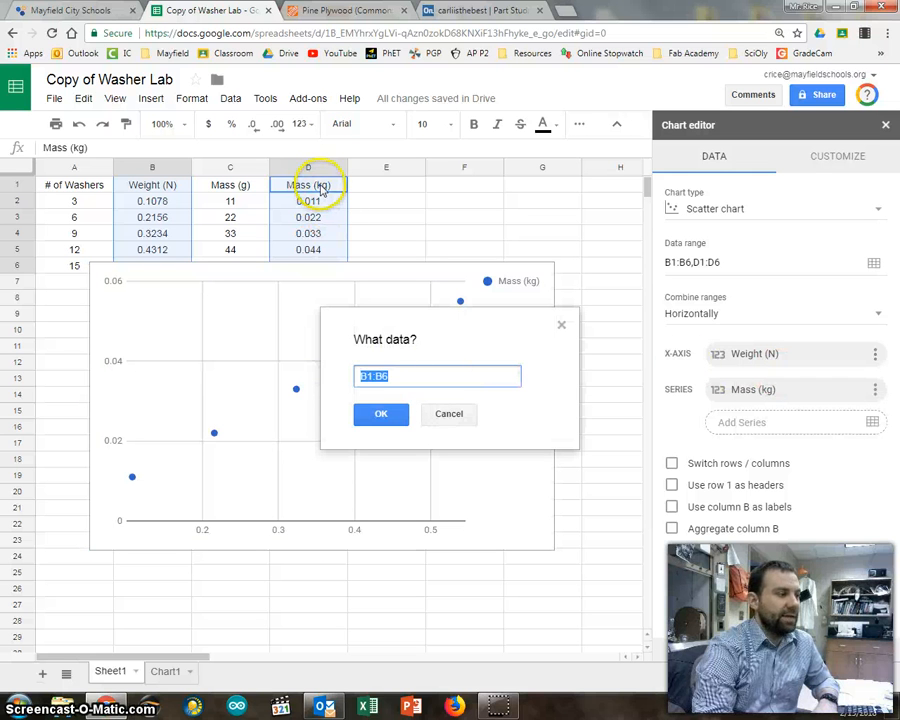
{"action": "left_click_drag", "start_coordinate": [322, 190], "coordinate": [323, 273]}
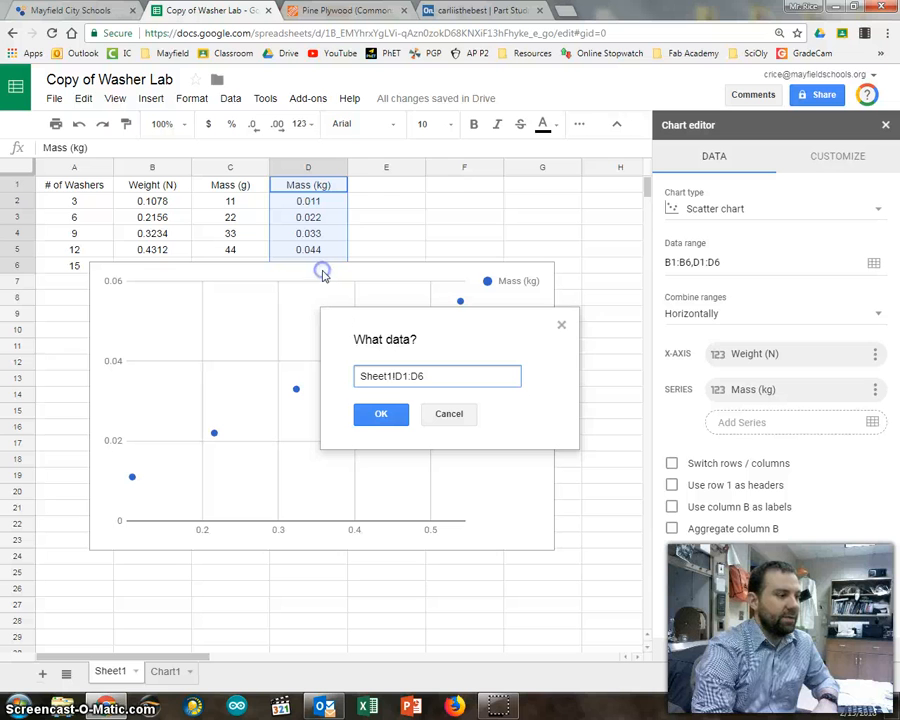
{"action": "left_click", "coordinate": [410, 376]}
{"action": "left_click", "coordinate": [400, 418]}
{"action": "left_click", "coordinate": [757, 355]}
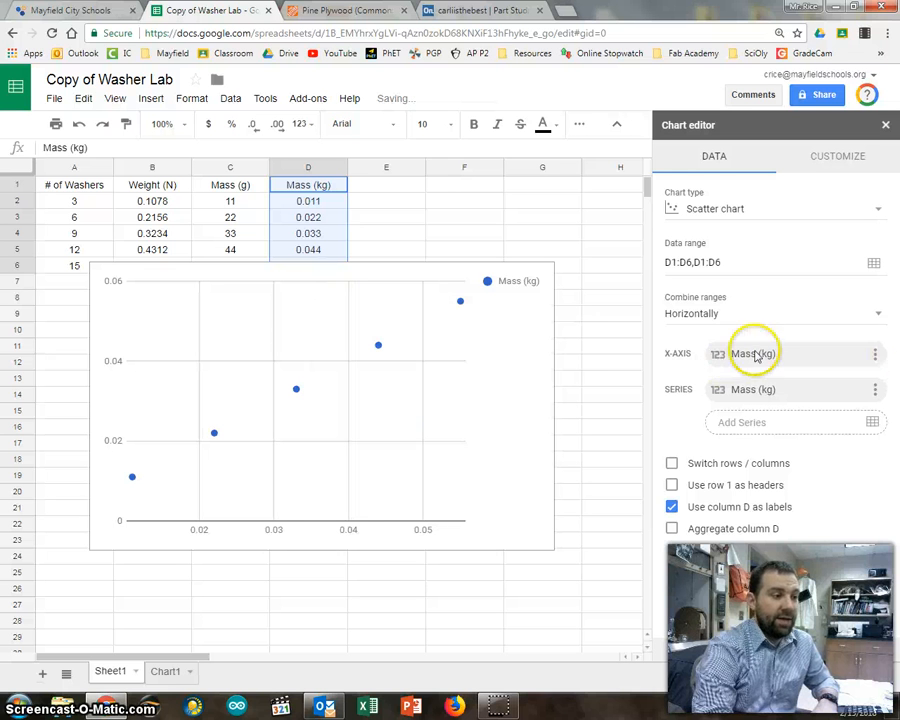
Set the chart's series data to the Weight (N) range B1:B6 on Sheet1.
{"action": "left_click", "coordinate": [877, 391]}
{"action": "left_click", "coordinate": [830, 415]}
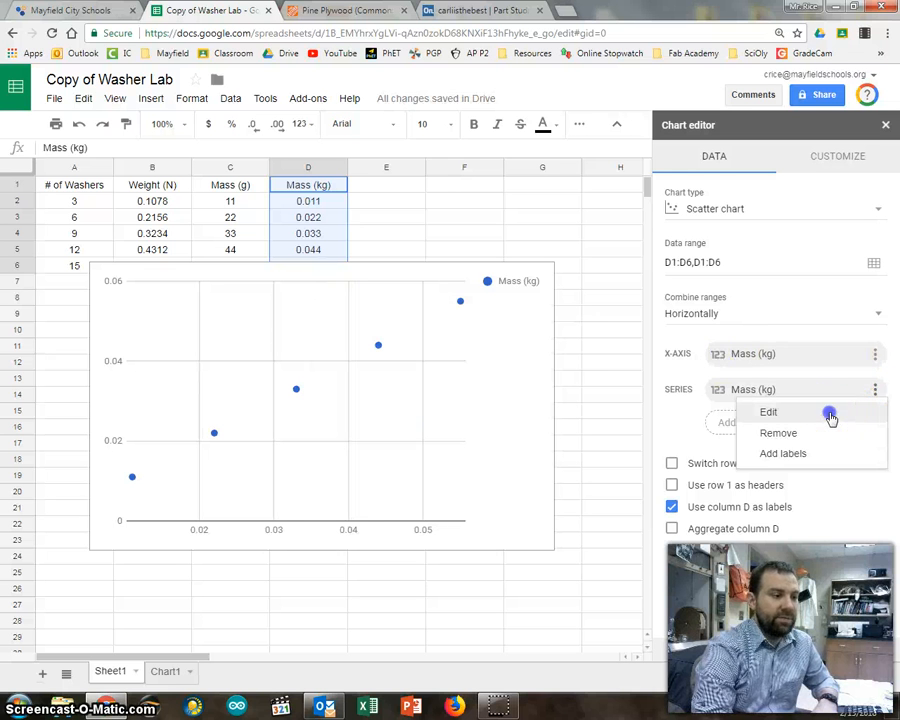
{"action": "left_click_drag", "start_coordinate": [157, 190], "coordinate": [157, 250]}
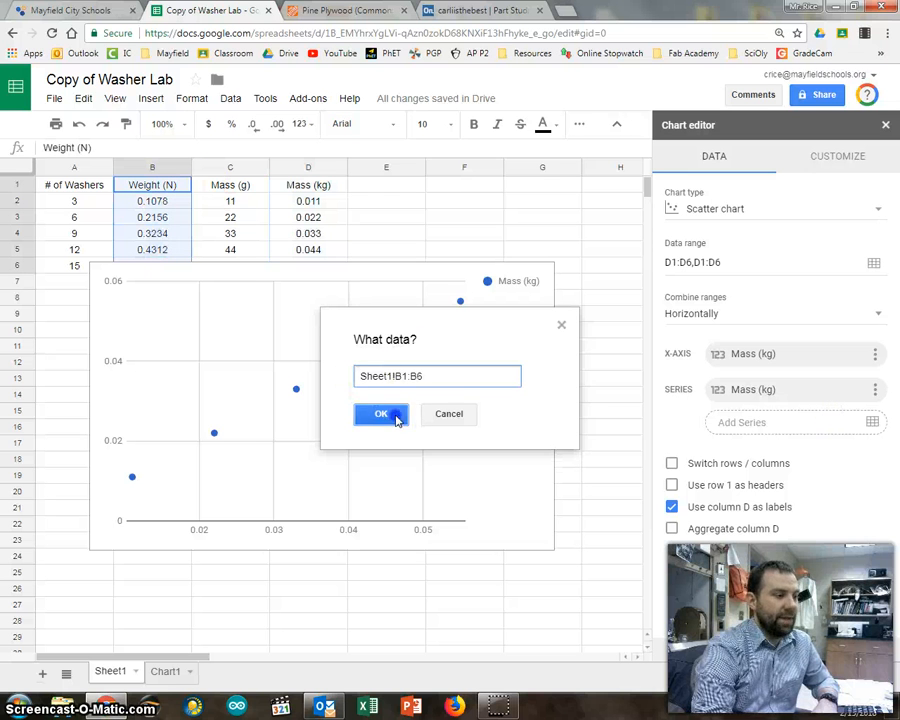
{"action": "left_click", "coordinate": [392, 414]}
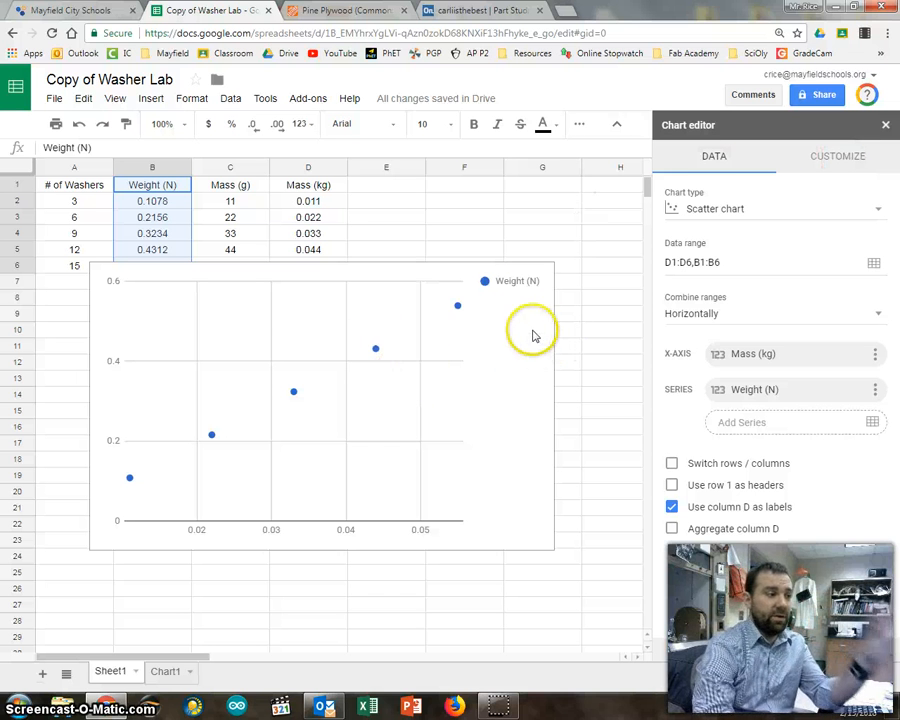
Remove the chart's legend by setting its position to None.
{"action": "left_click", "coordinate": [857, 157]}
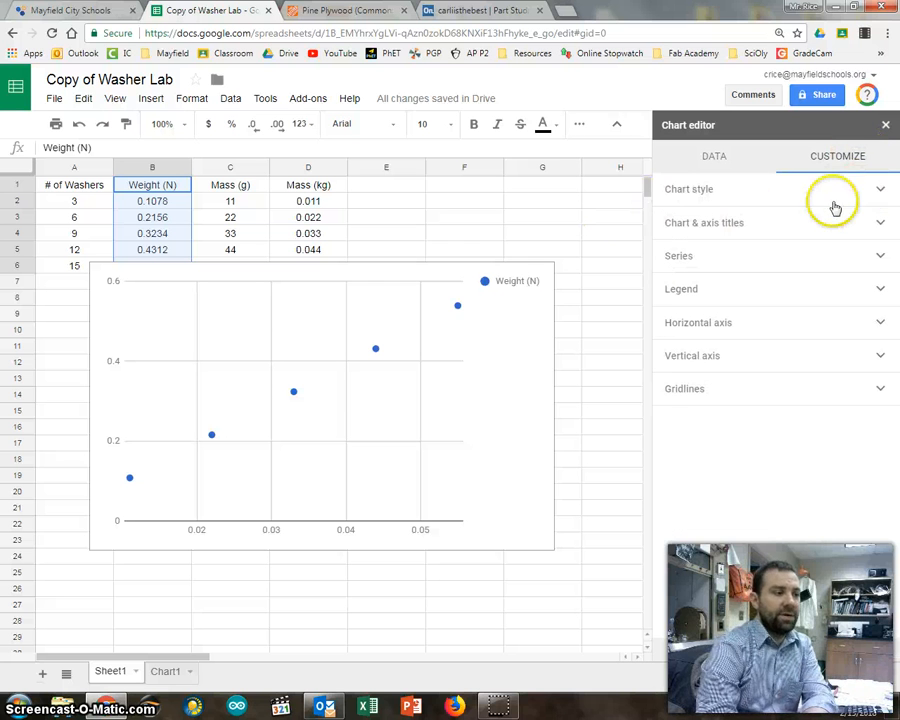
{"action": "left_click", "coordinate": [882, 291]}
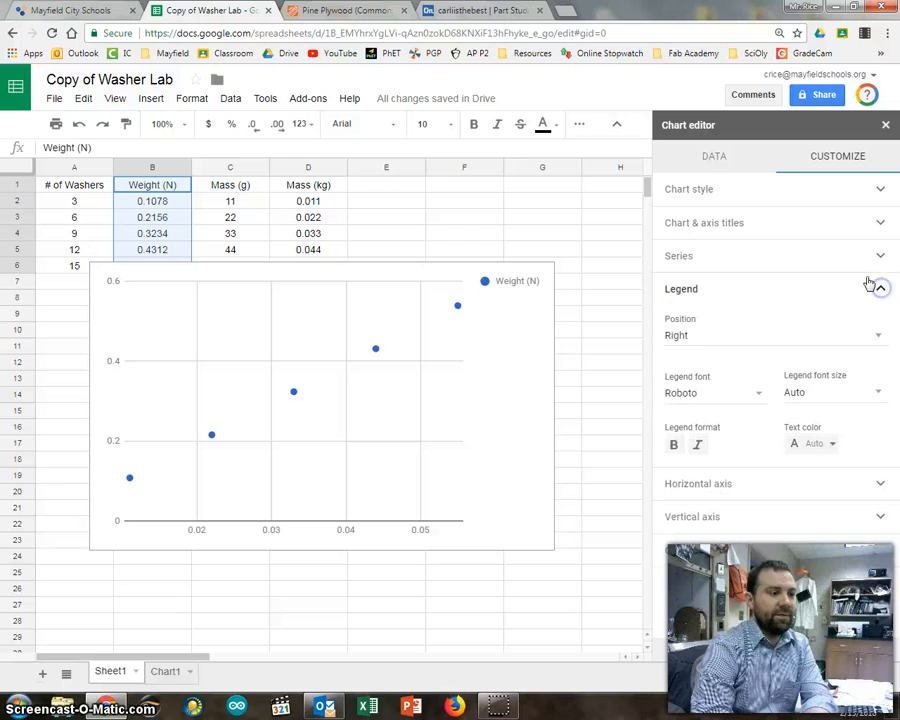
{"action": "left_click", "coordinate": [700, 342]}
{"action": "left_click", "coordinate": [713, 254]}
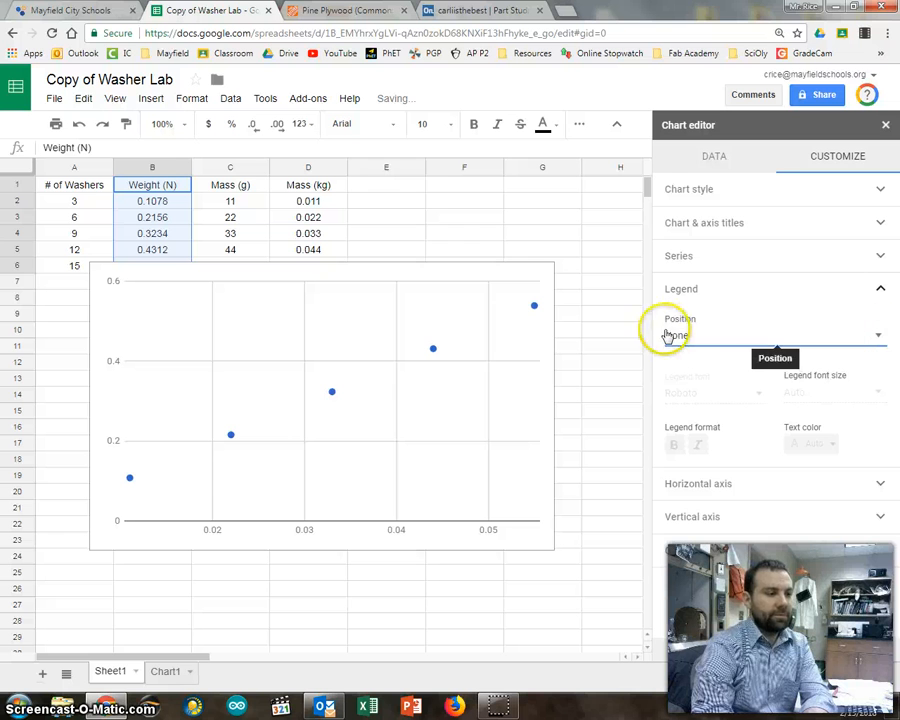
{"action": "left_click", "coordinate": [878, 289]}
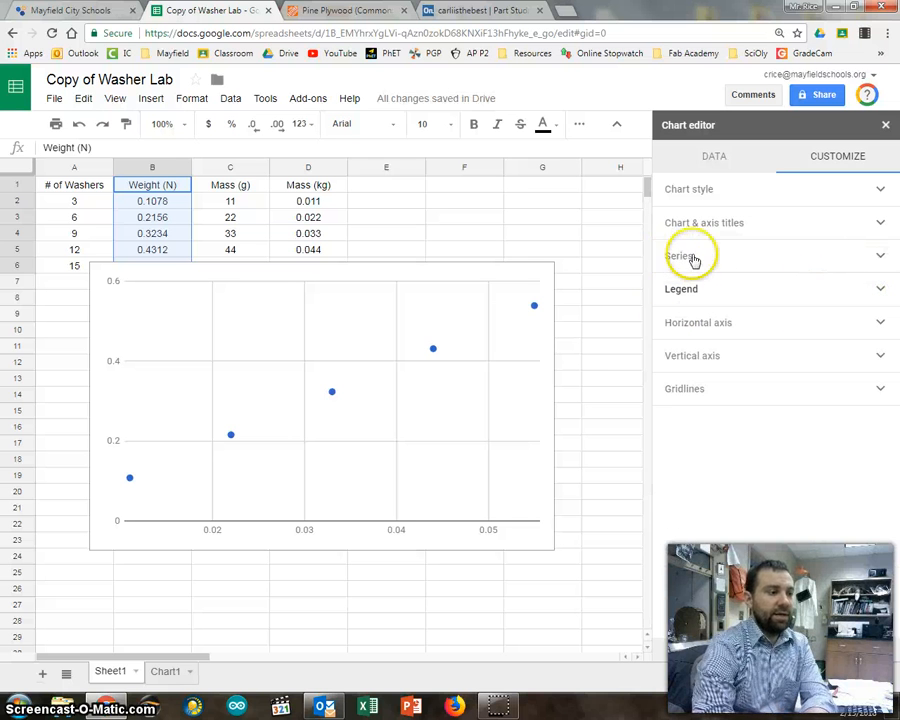
Add a linear trendline to the Weight (N) series.
{"action": "left_click", "coordinate": [877, 256]}
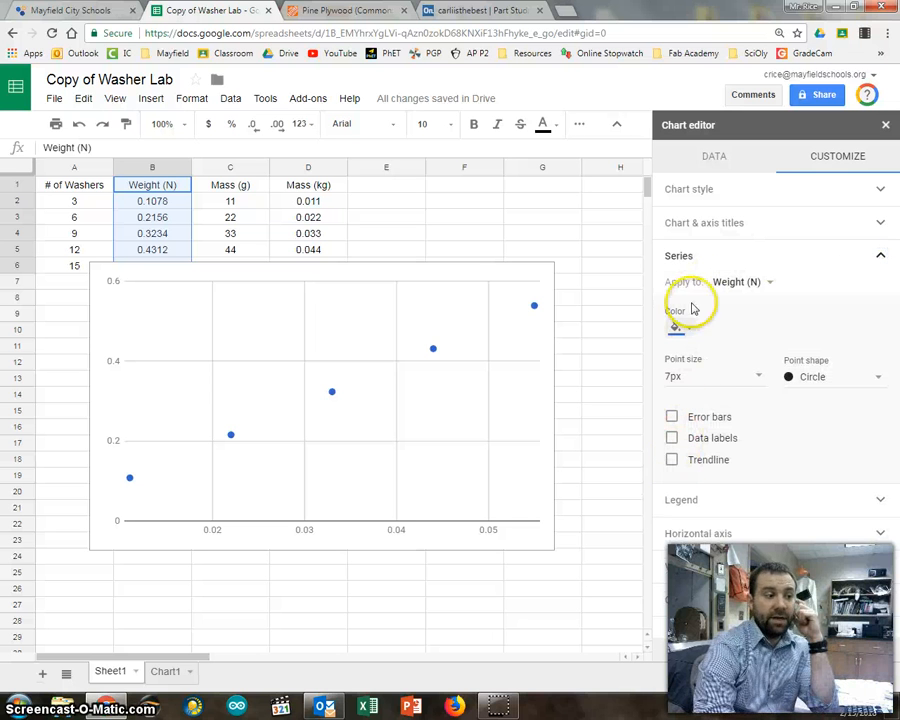
{"action": "left_click", "coordinate": [671, 461]}
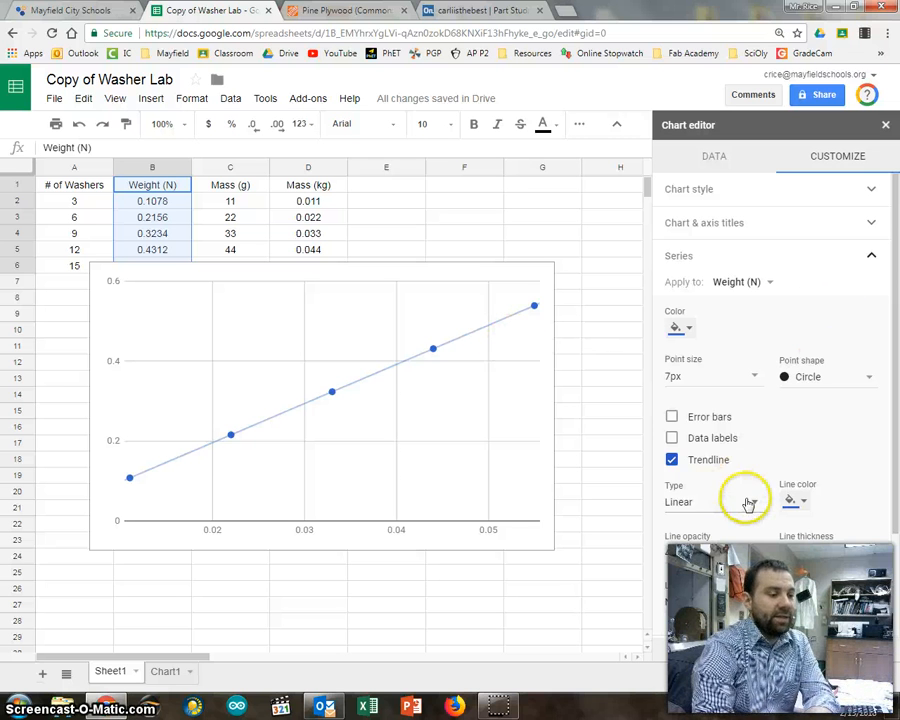
{"action": "scroll", "coordinate": [748, 504], "scroll_direction": "down", "scroll_amount": 3}
{"action": "scroll", "coordinate": [780, 460], "scroll_direction": "up", "scroll_amount": 3}
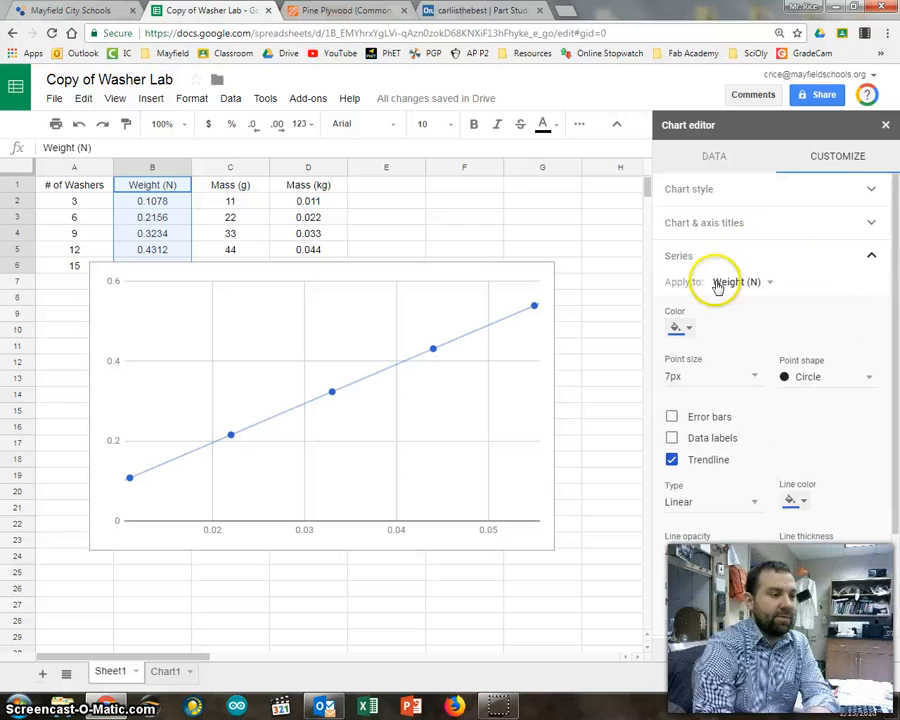
{"action": "left_click", "coordinate": [868, 256]}
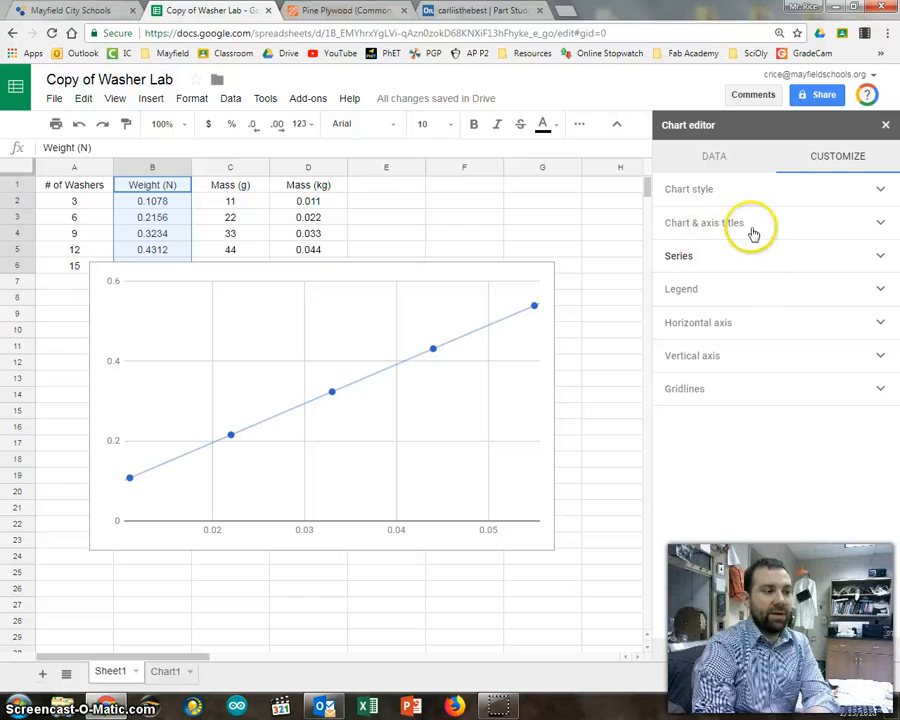
Title the chart "Washer Lab" and center the title.
{"action": "left_click", "coordinate": [850, 225]}
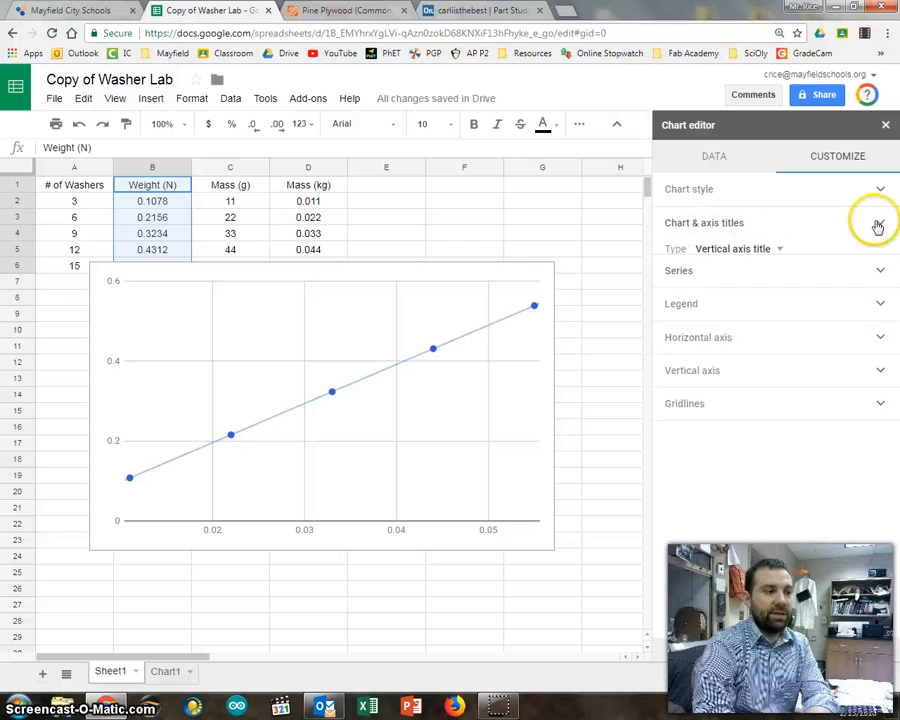
{"action": "left_click", "coordinate": [778, 250]}
{"action": "left_click", "coordinate": [762, 189]}
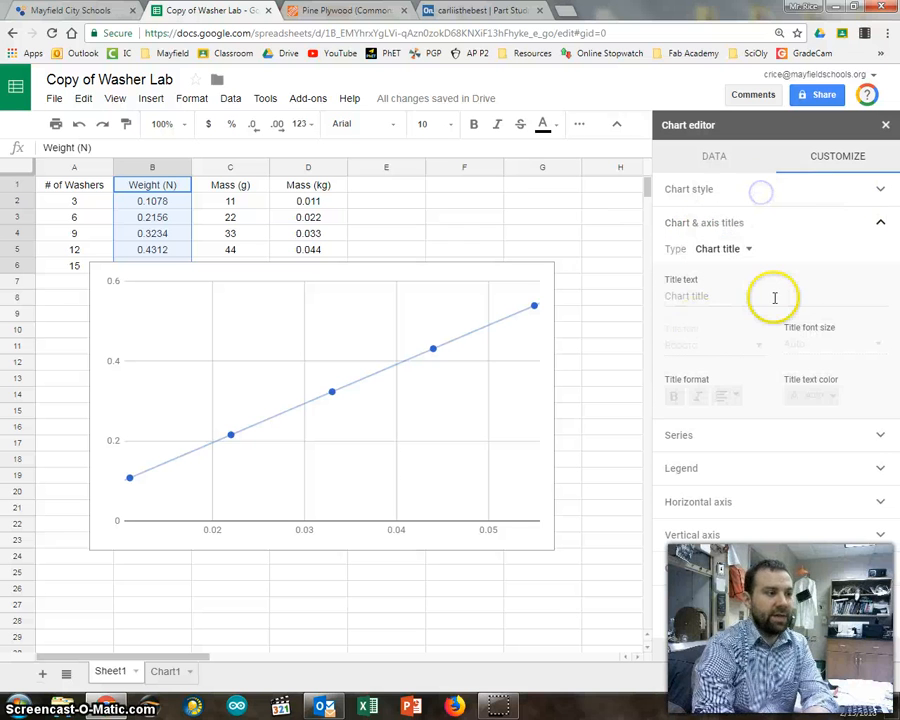
{"action": "left_click", "coordinate": [771, 298]}
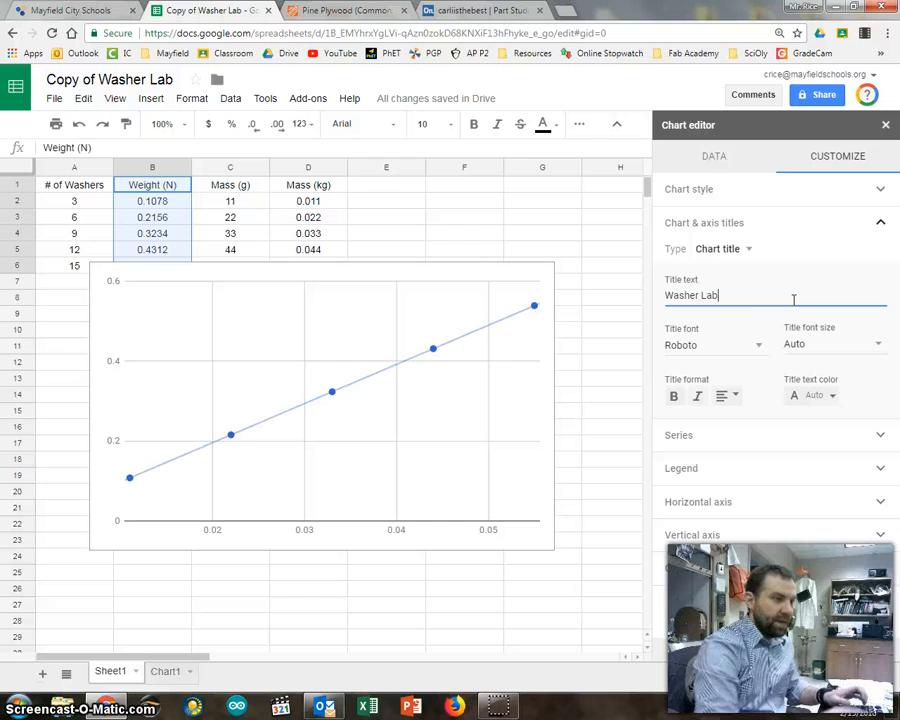
{"action": "left_click", "coordinate": [733, 398]}
{"action": "left_click", "coordinate": [741, 421]}
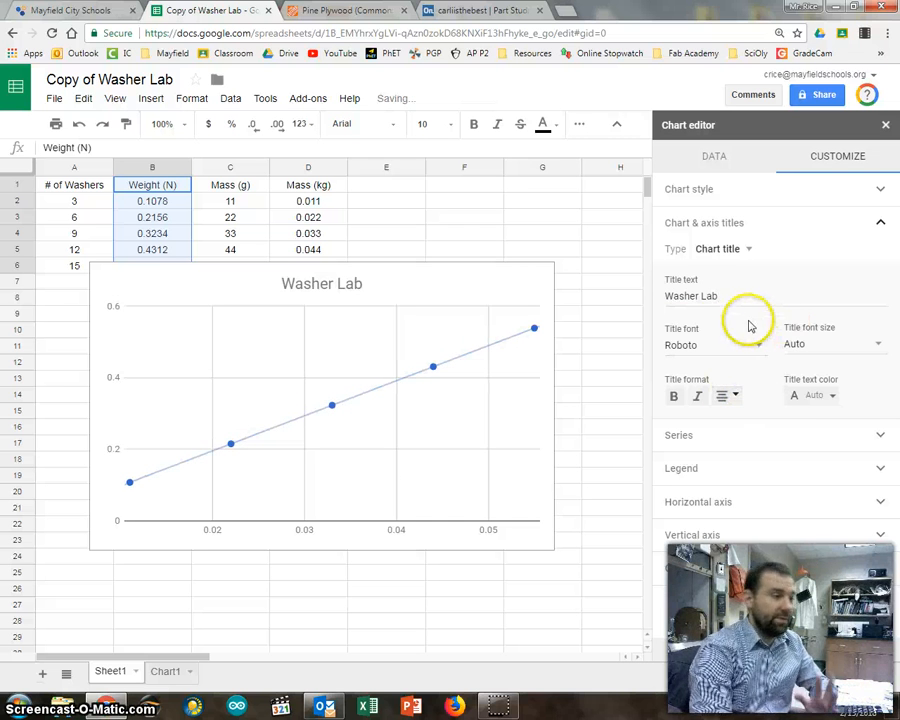
Set the horizontal axis title to "Mass (kg)".
{"action": "left_click", "coordinate": [745, 247]}
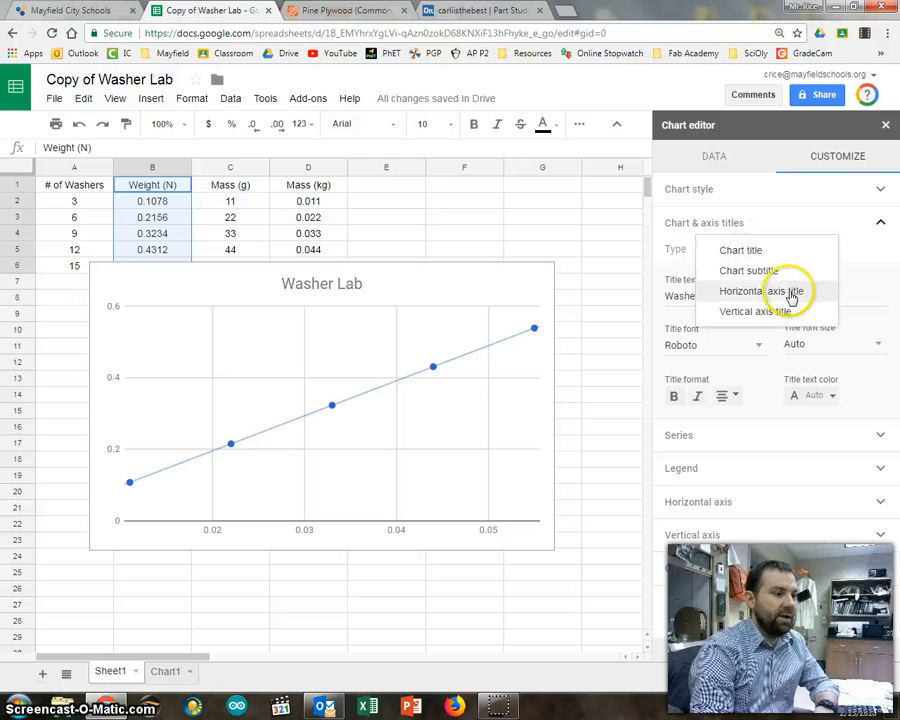
{"action": "left_click", "coordinate": [745, 292]}
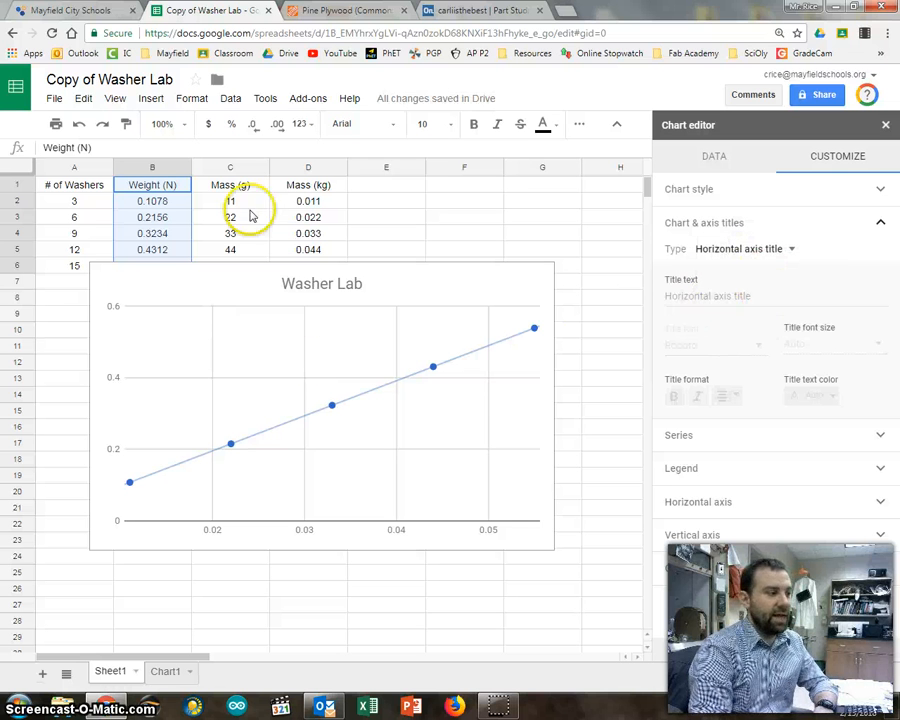
{"action": "left_click", "coordinate": [694, 297]}
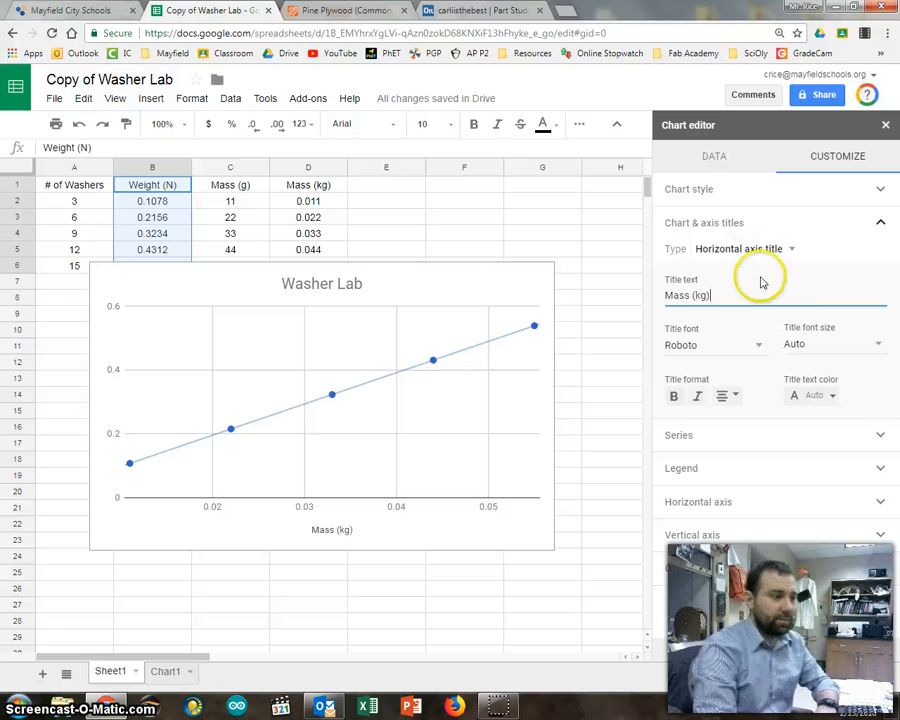
Set the vertical axis title to "Weight (N)".
{"action": "left_click", "coordinate": [778, 249]}
{"action": "left_click", "coordinate": [773, 271]}
{"action": "left_click", "coordinate": [696, 296]}
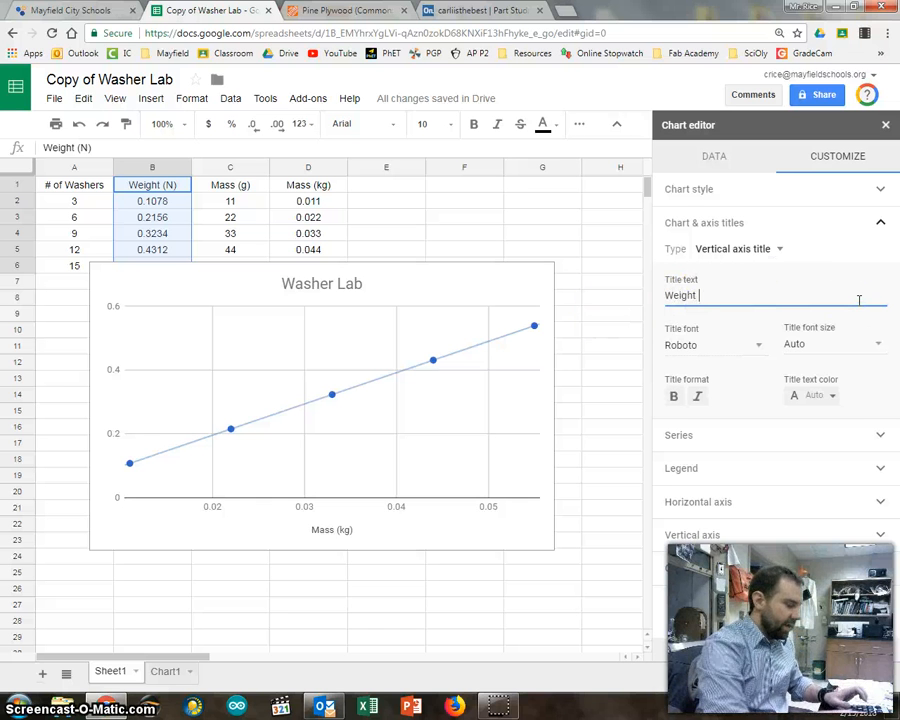
{"action": "type", "text": "Weight (N)"}
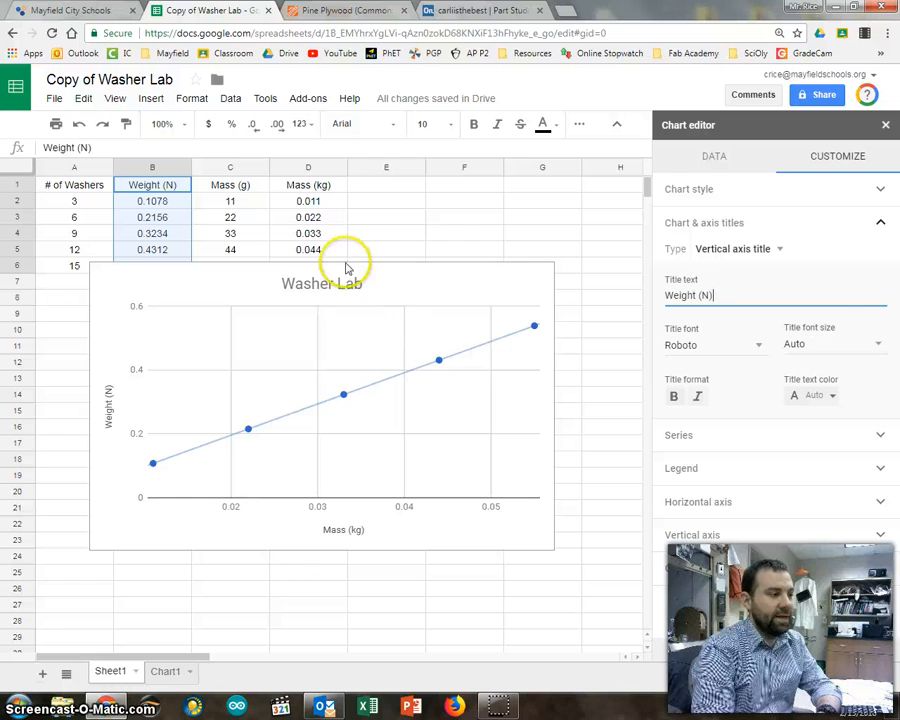
{"action": "left_click", "coordinate": [879, 223]}
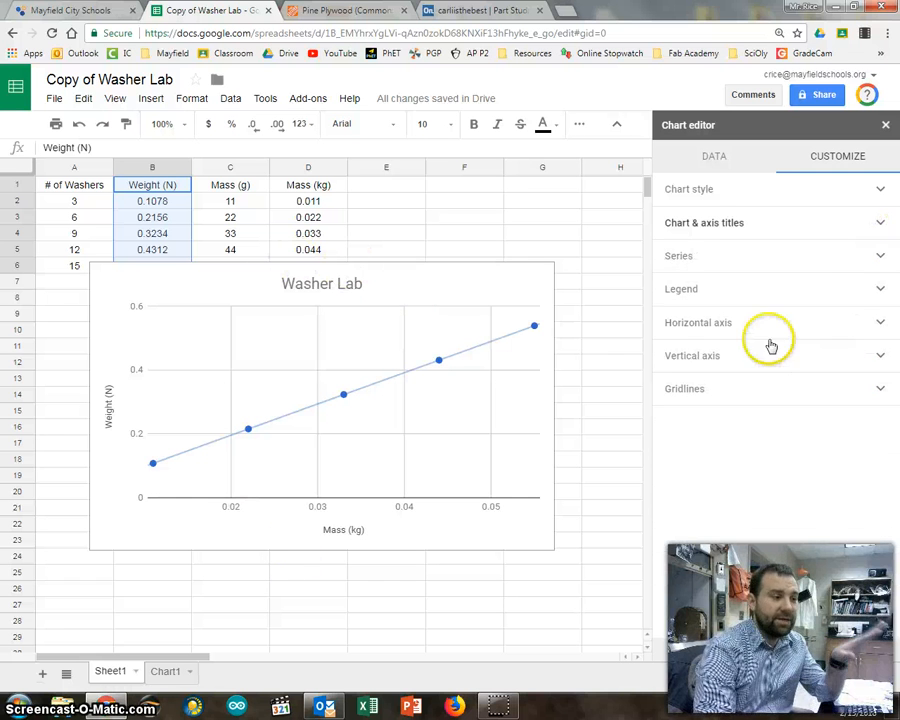
Set the horizontal axis minimum to 0 and move the chart to its own sheet.
{"action": "left_click", "coordinate": [880, 323]}
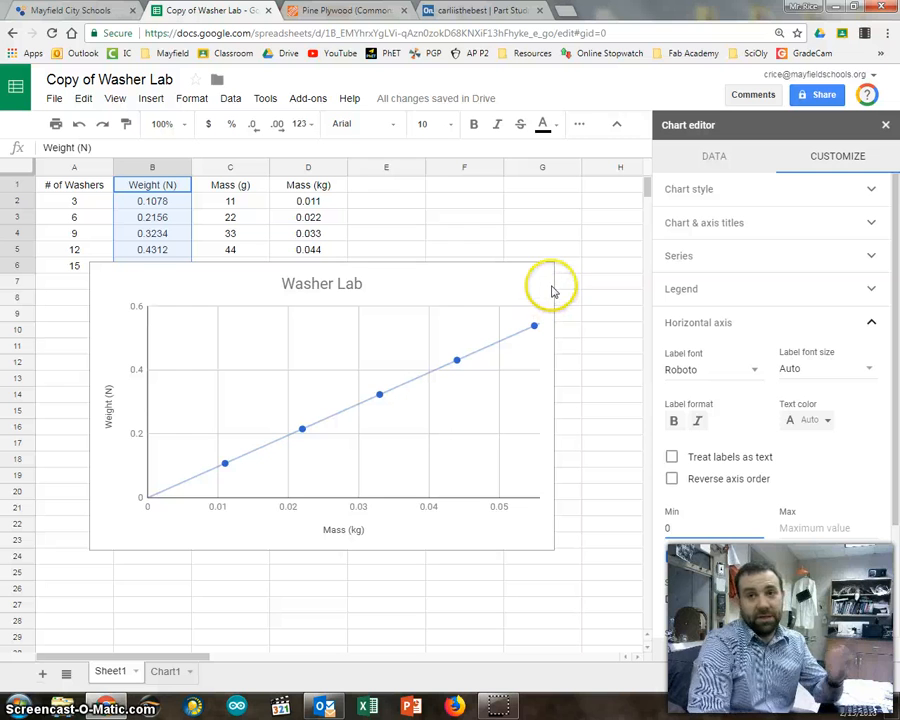
{"action": "left_click", "coordinate": [467, 295]}
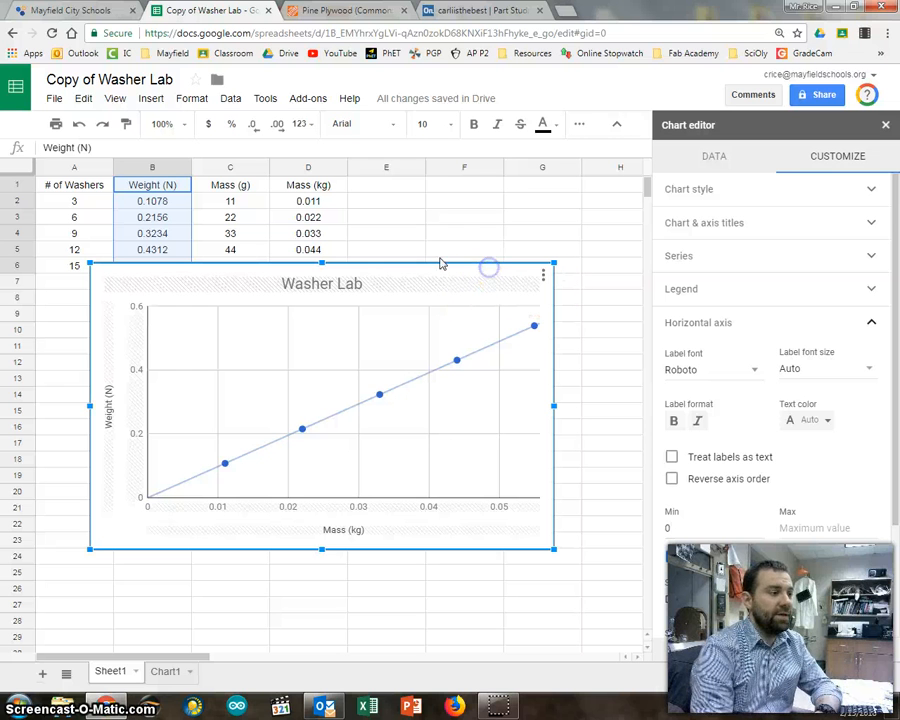
{"action": "left_click", "coordinate": [544, 276]}
{"action": "left_click", "coordinate": [491, 398]}
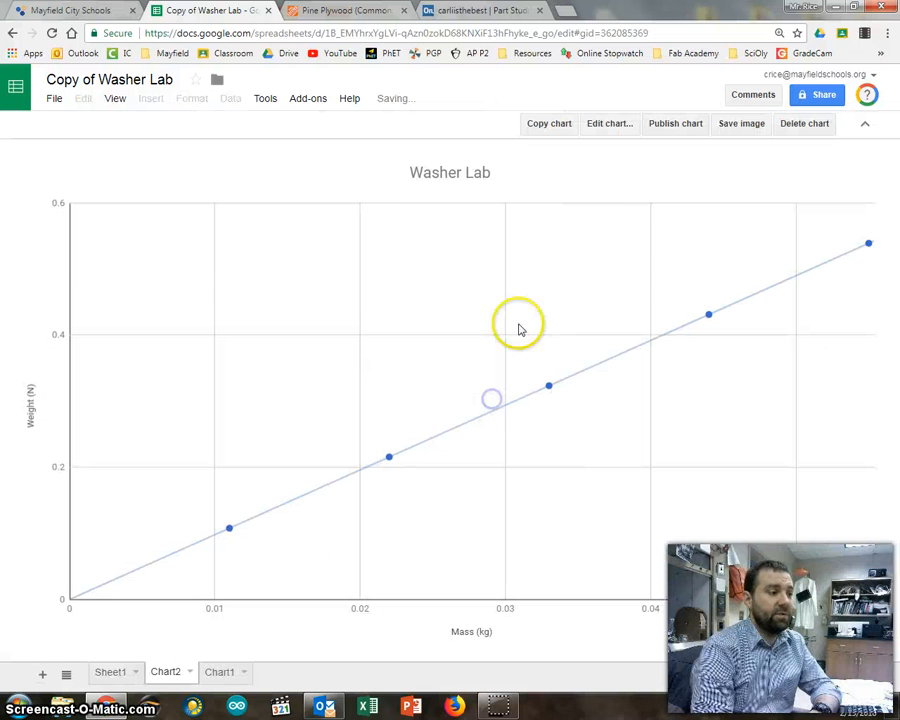